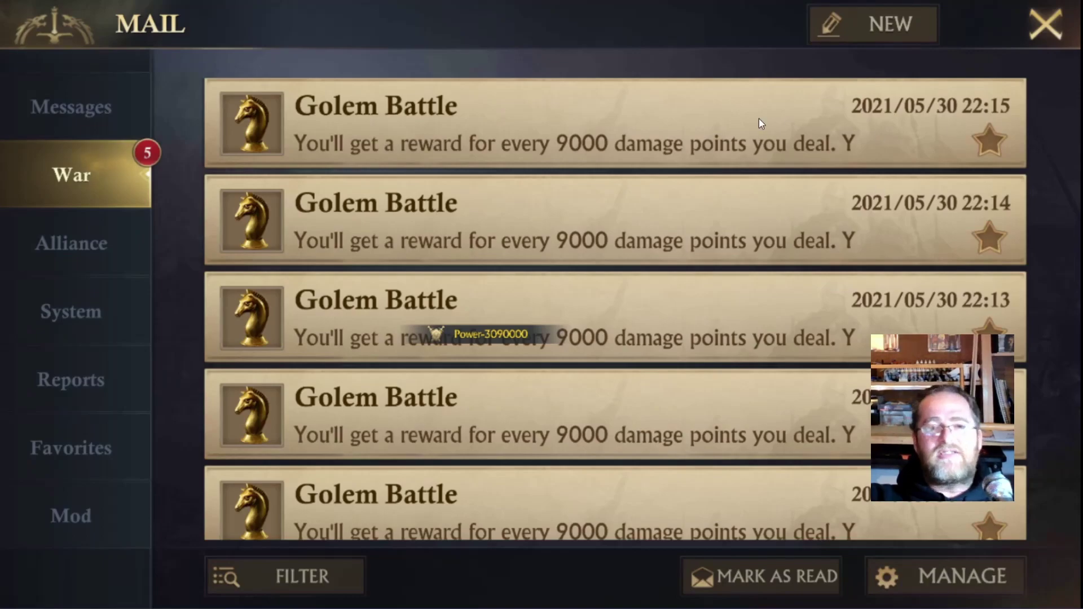
Step: Collect the reward from the Golem Battle war report dated 2021/05/30 22:19 and close the report
drag(759, 118, 723, 542)
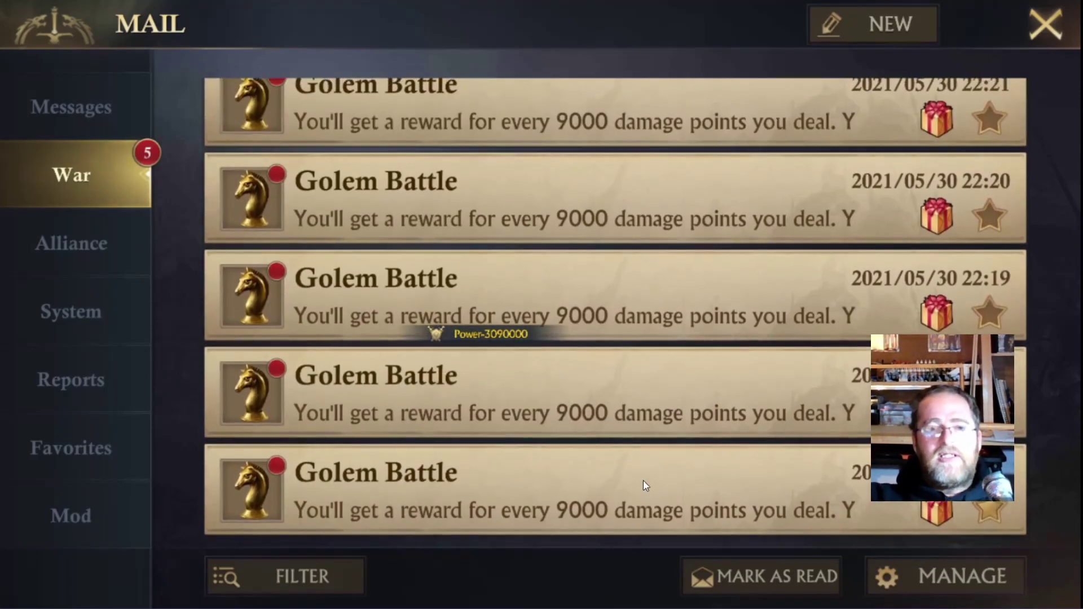
click(617, 320)
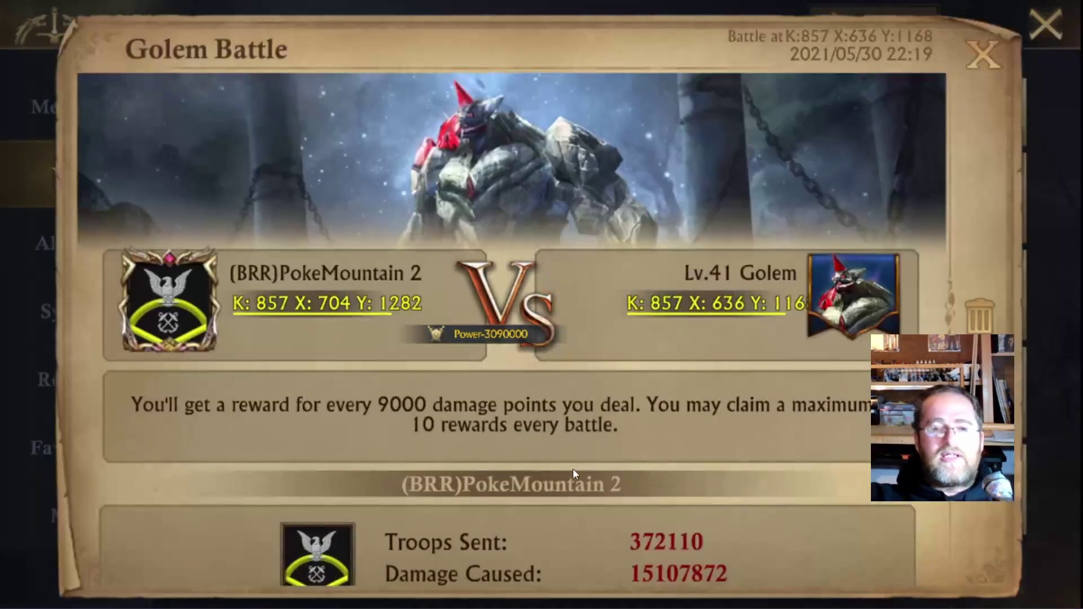
scroll(709, 450, down, 5)
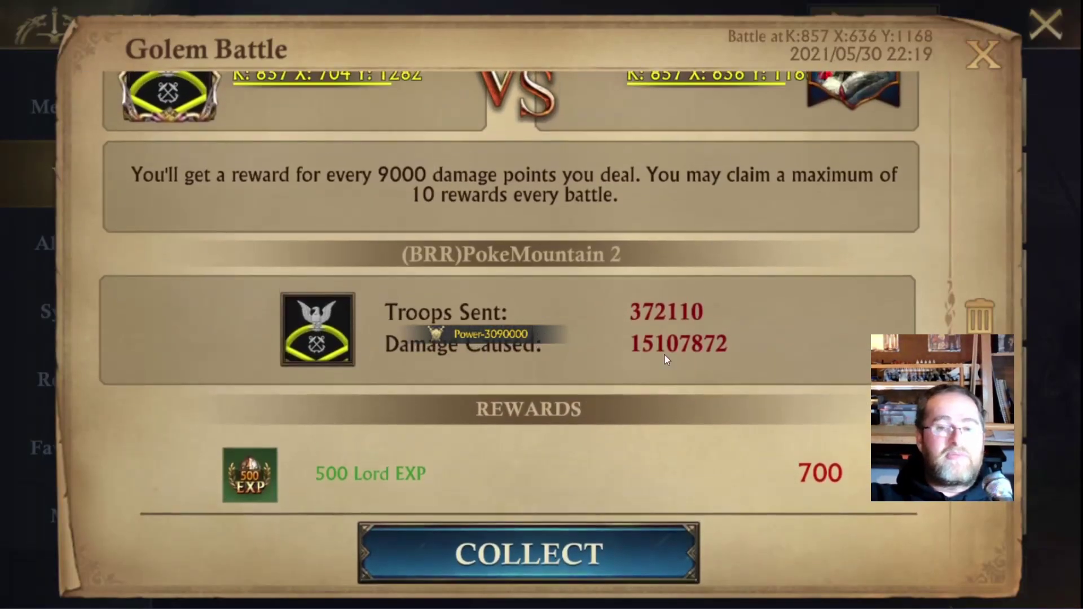
click(982, 53)
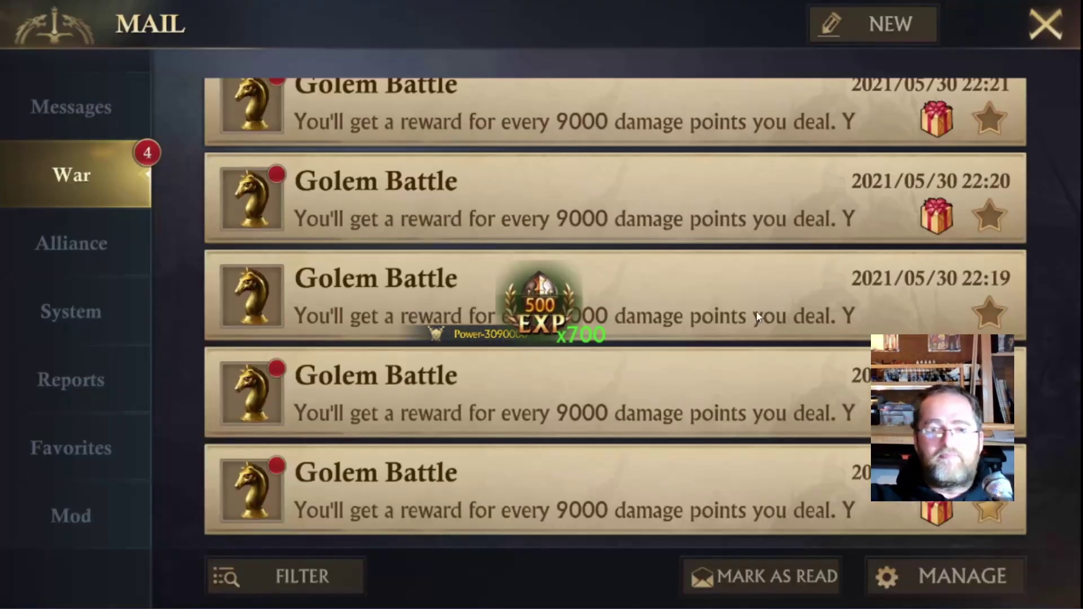
Step: Collect the reward from the Golem Battle report dated 22:17 and close the report
click(648, 478)
scroll(665, 445, down, 5)
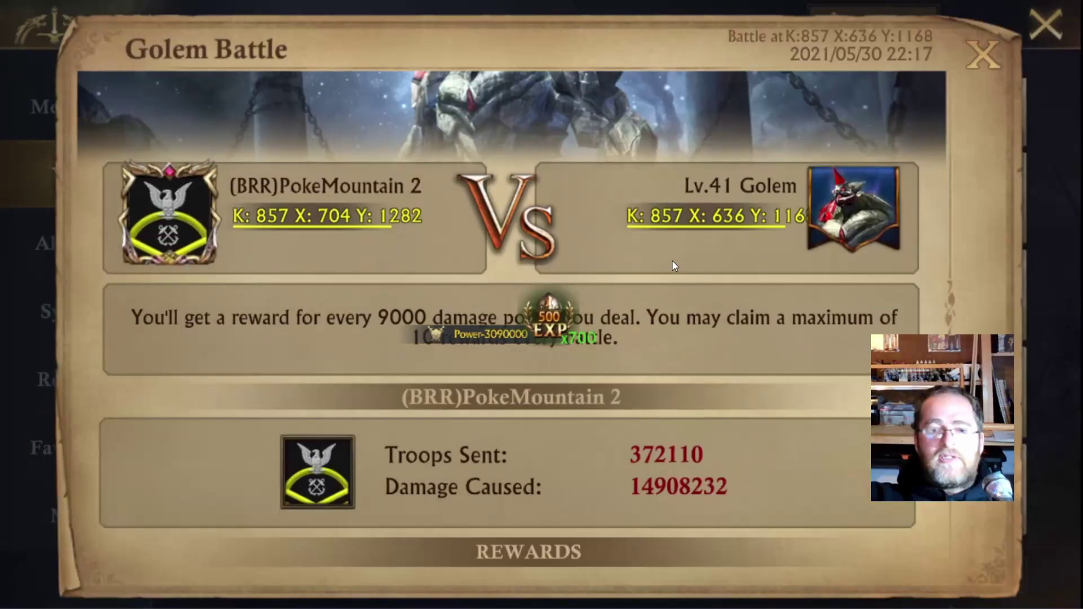
click(615, 536)
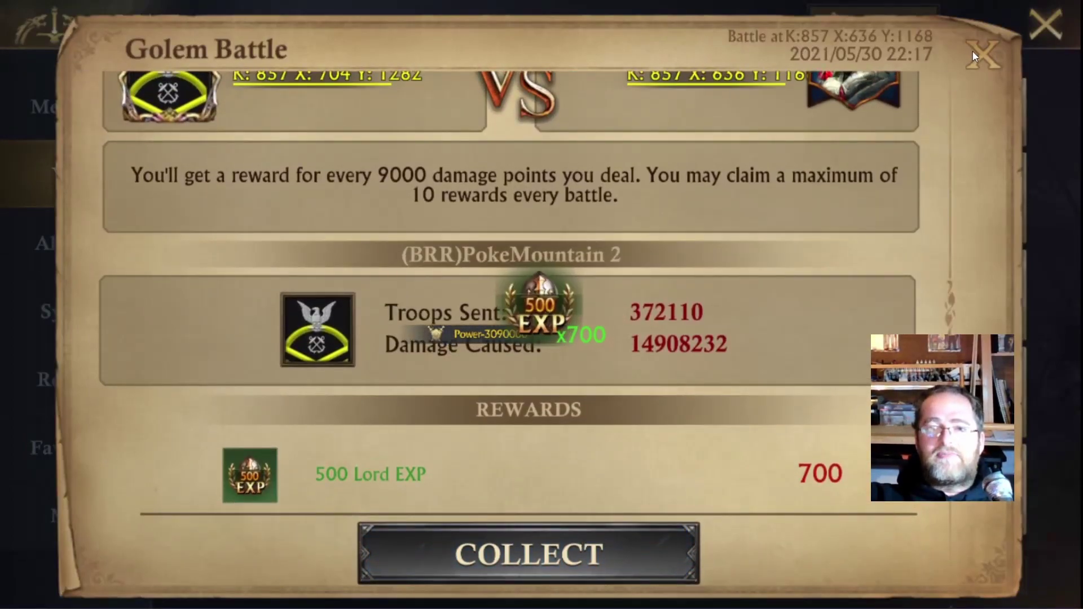
click(980, 53)
Step: Collect the reward from the Golem Battle report dated 22:18 and close the report
click(588, 403)
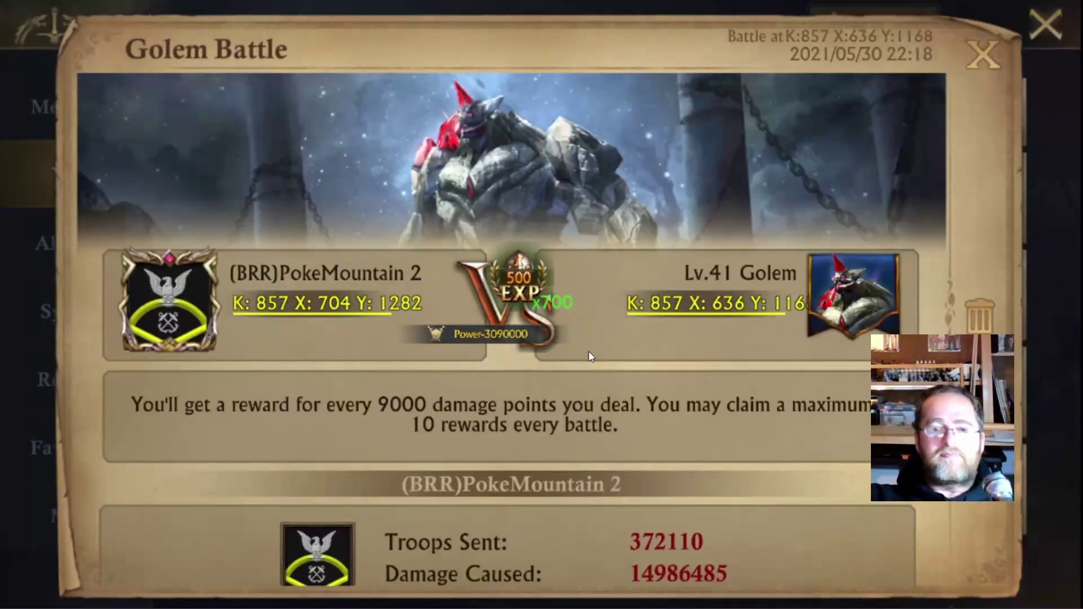
scroll(581, 327, down, 3)
click(528, 573)
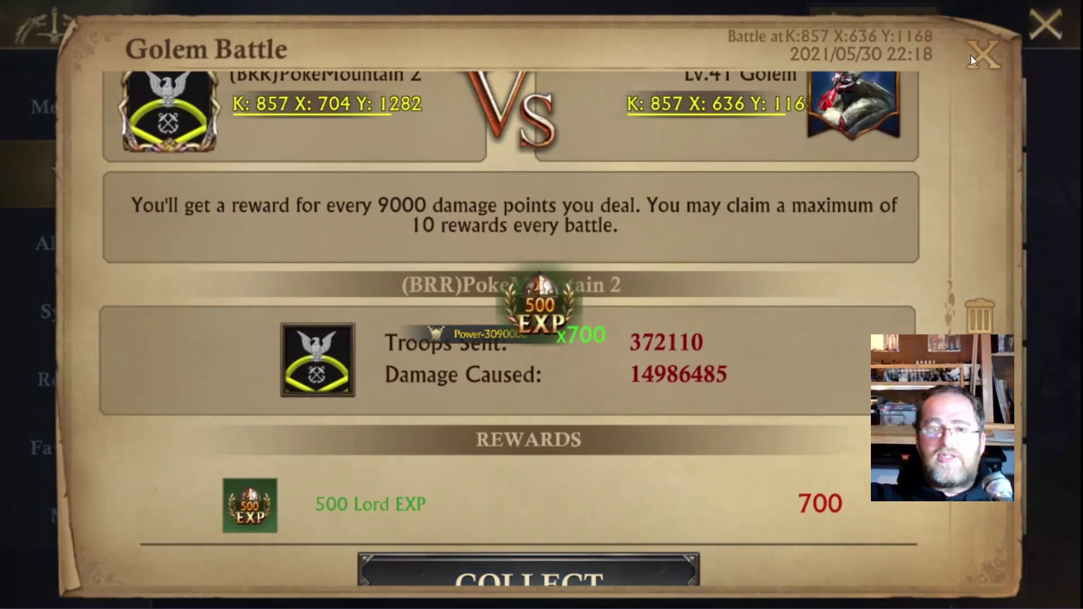
click(981, 54)
Step: Collect the reward from the Golem Battle report dated 22:20 and close the report
click(579, 218)
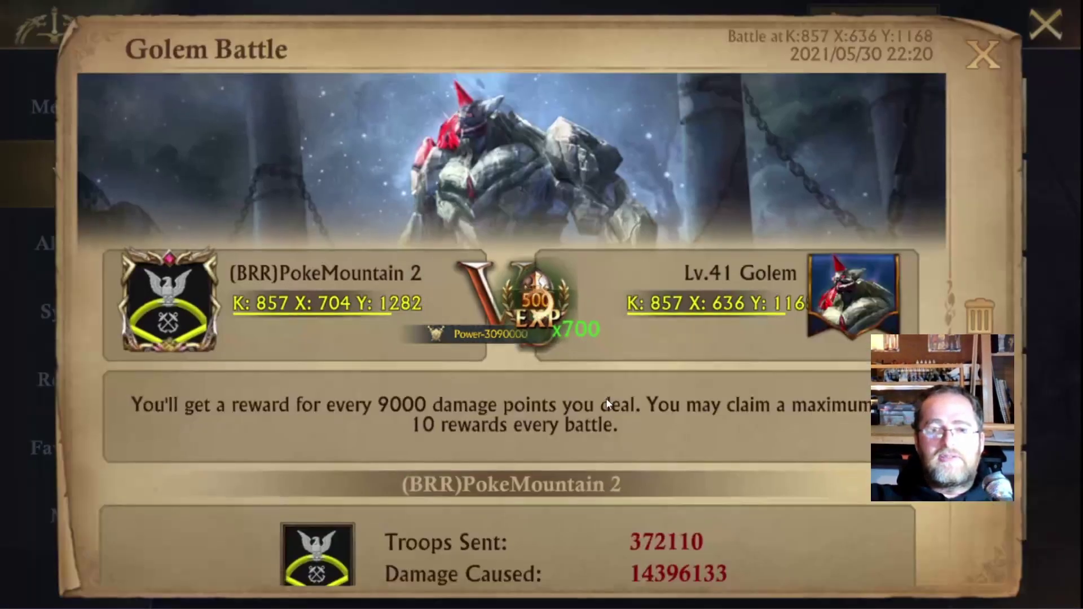
drag(605, 398, 610, 192)
click(529, 555)
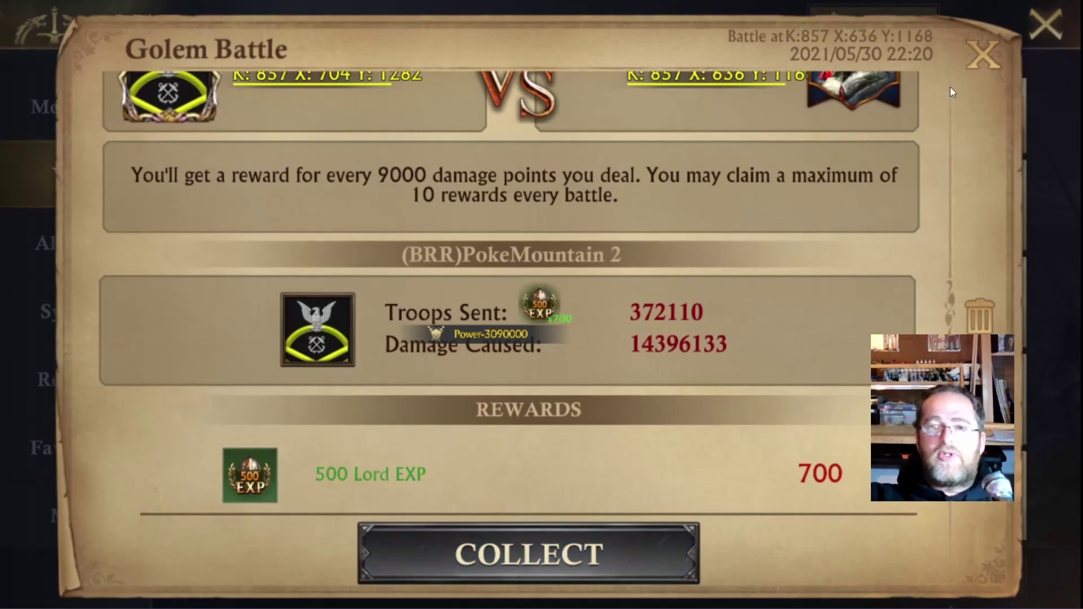
click(981, 55)
Step: Collect the reward from the Golem Battle report dated 22:21 and exit the mailbox
click(503, 122)
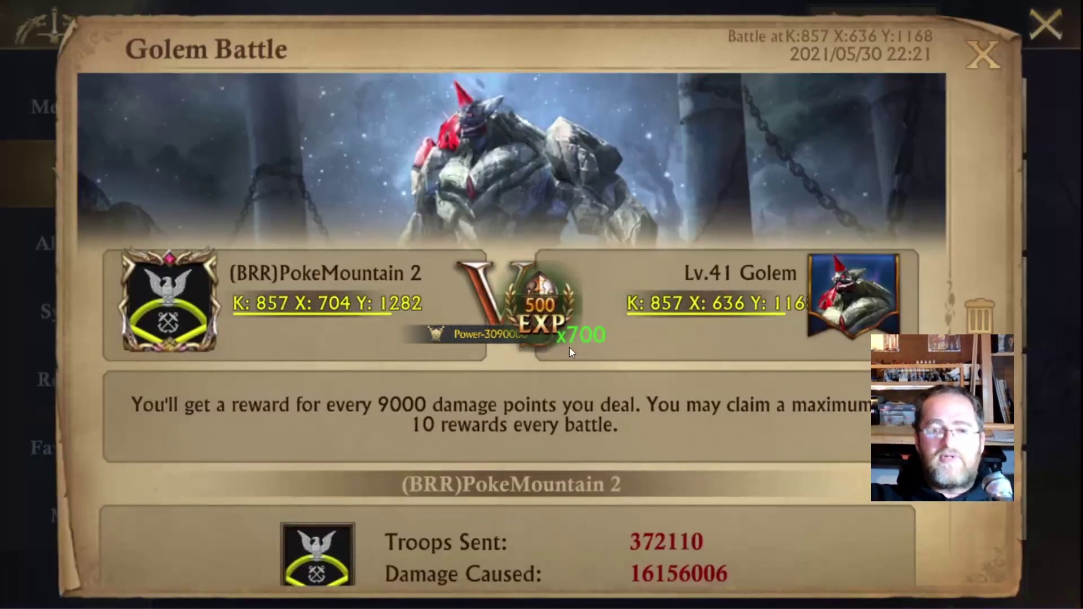
drag(570, 347, 570, 103)
click(552, 554)
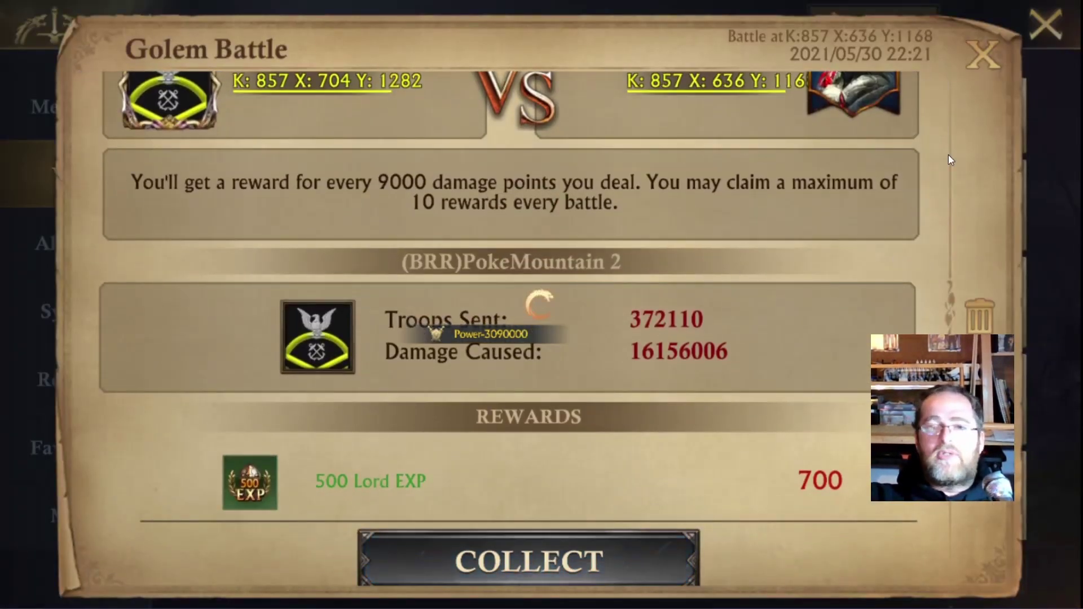
click(991, 62)
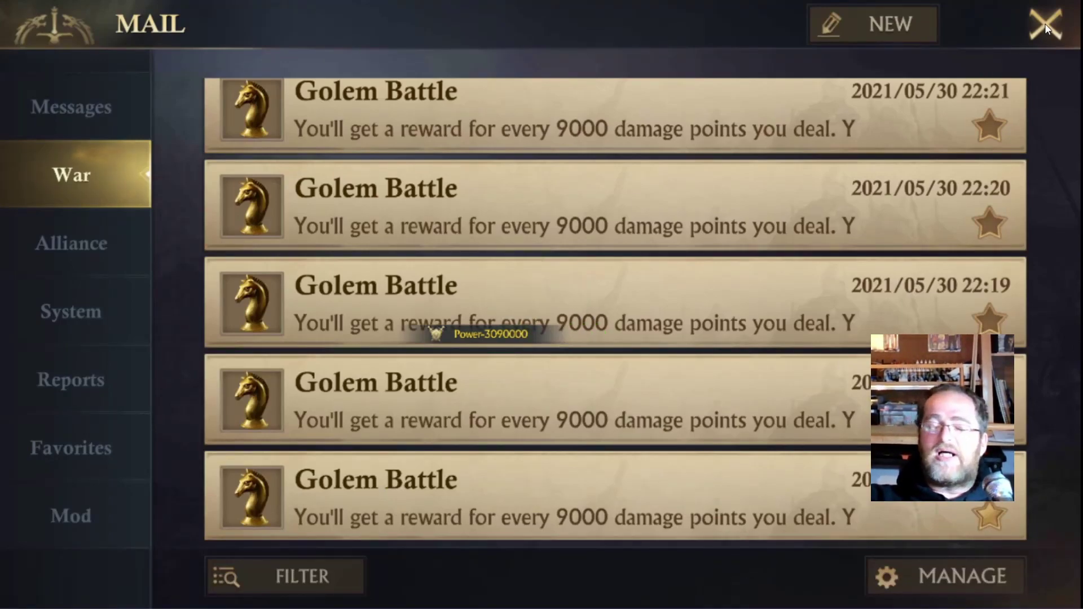
click(1035, 16)
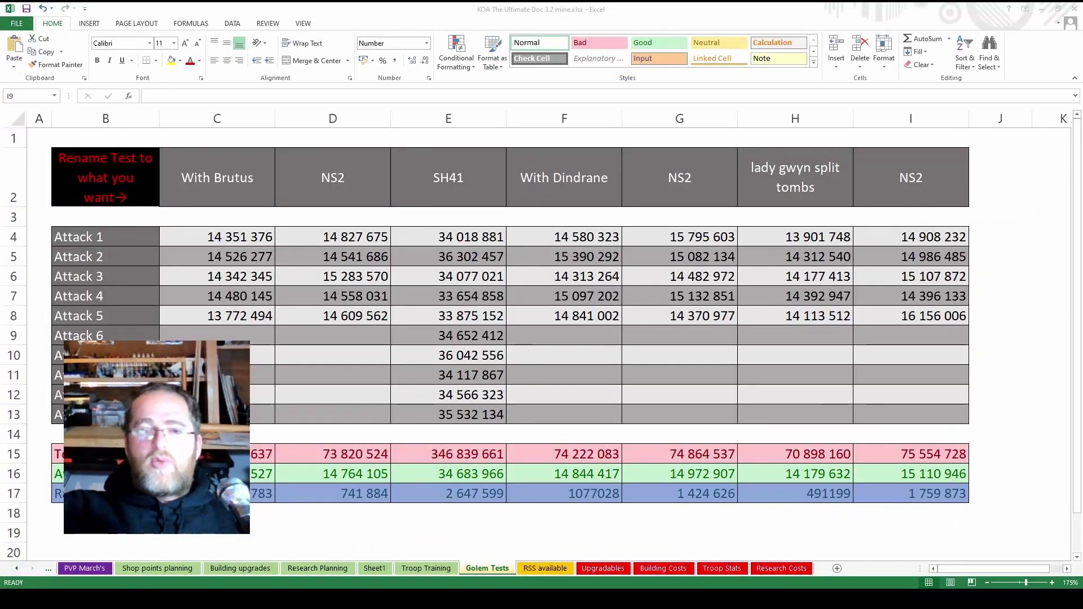
Step: Clear the Attack 2 to Attack 5 results (H5:H8) in the "lady gwyn split tombs" column of the Golem Tests sheet
drag(795, 237, 840, 313)
click(805, 247)
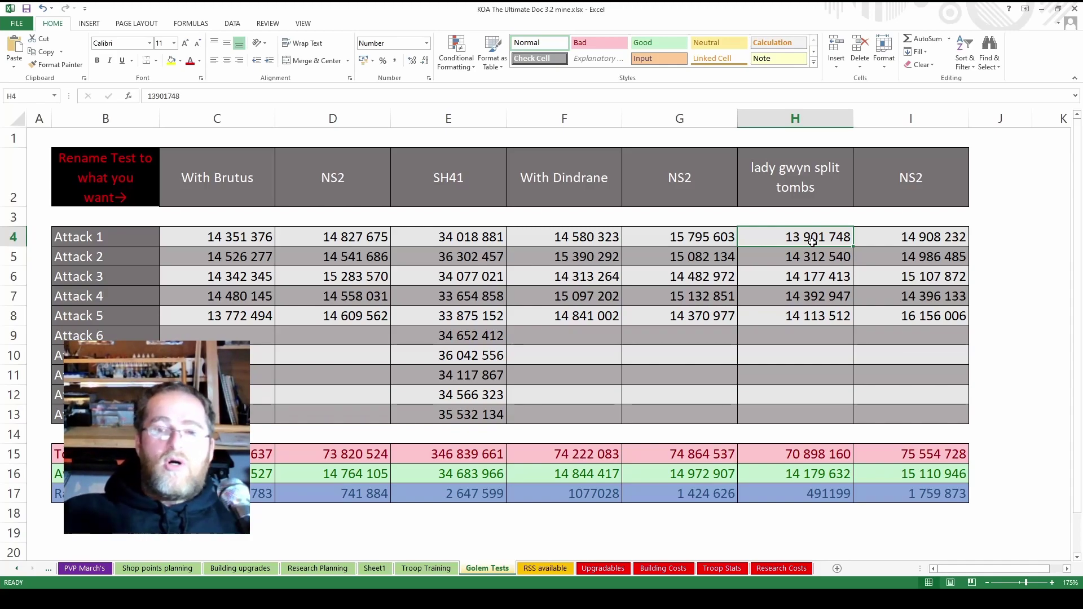
drag(812, 259, 818, 308)
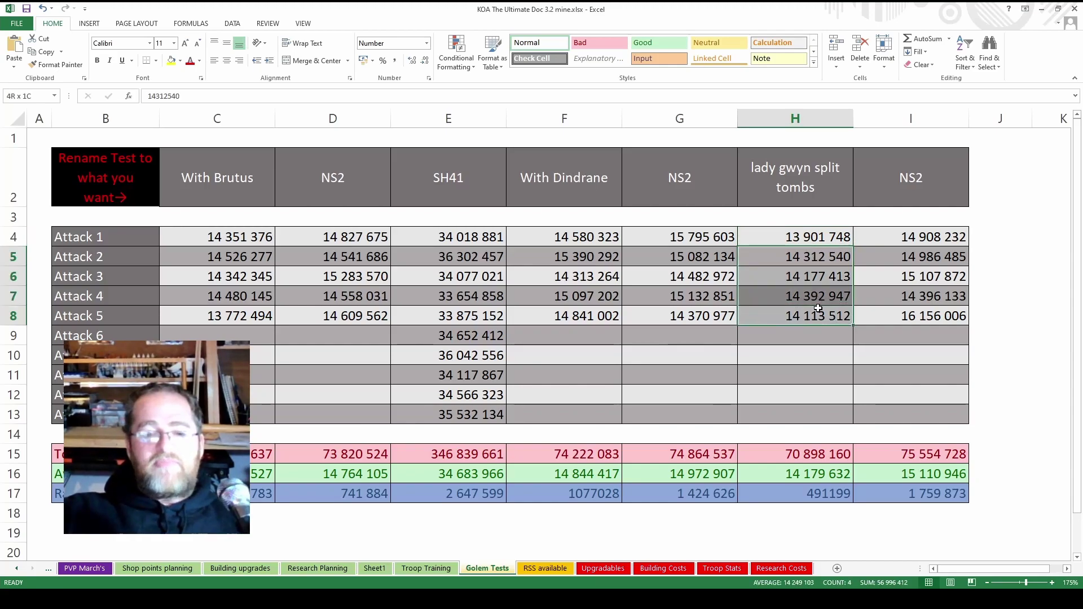
key(Delete)
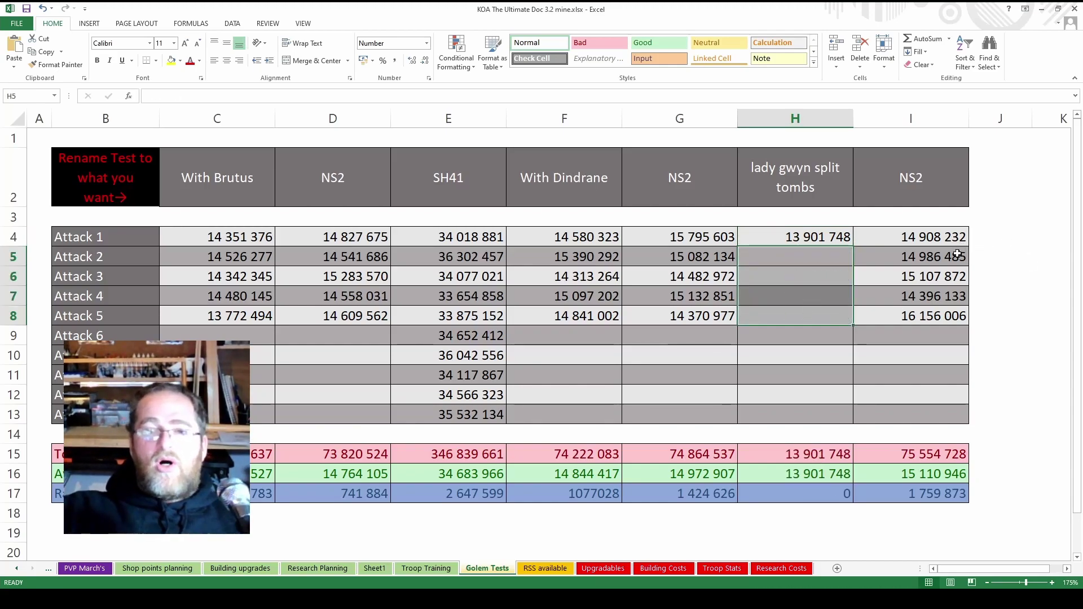
Step: Clear Attacks 1, 2, 3 and 5 in the last NS2 column (I4:I6 and I8), and undo the clearing in both columns
drag(953, 242, 945, 272)
ctrl+click(937, 316)
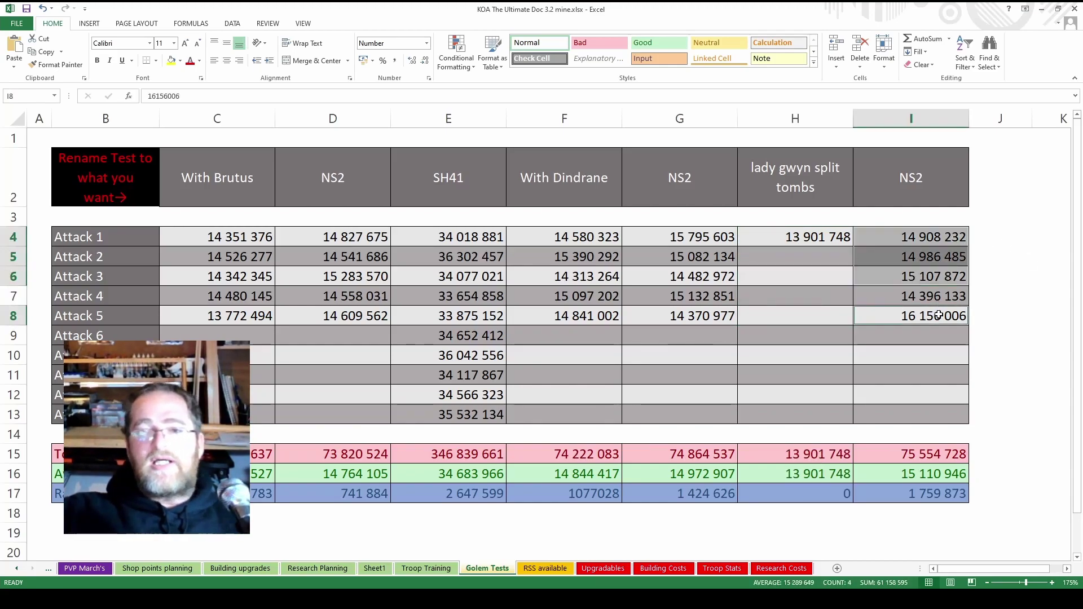
key(Delete)
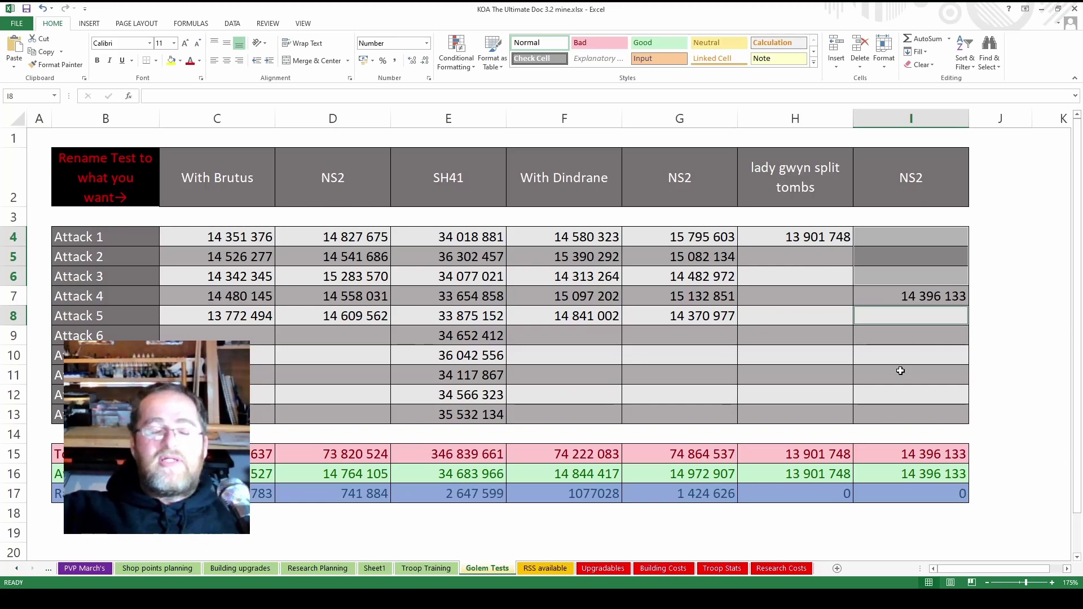
key(ctrl+z)
key(ctrl+z)
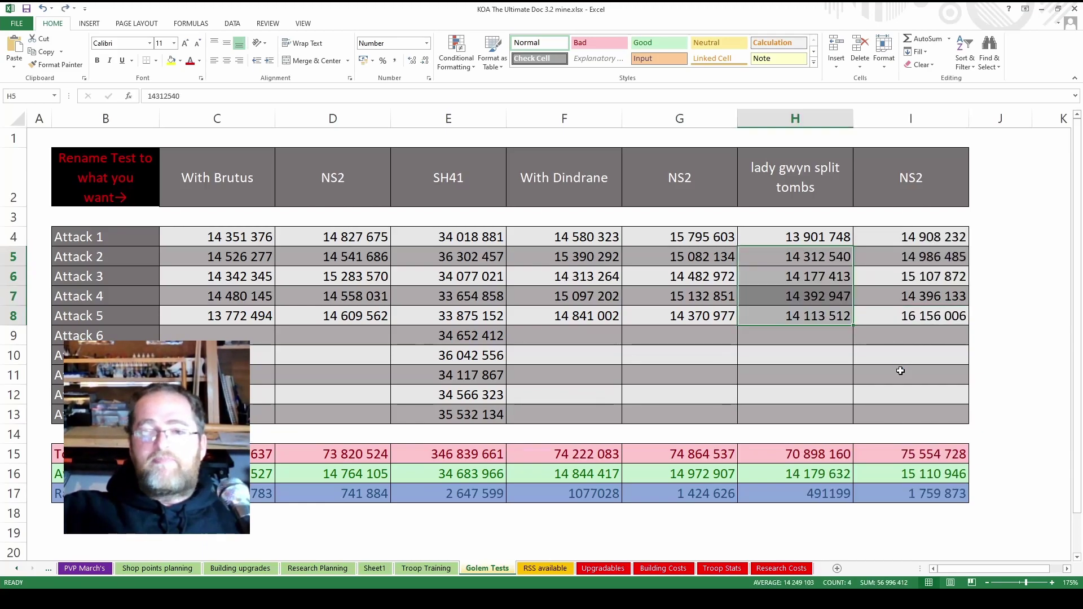
Step: Clear the "lady gwyn split tombs" results for Attack 5 and Attacks 1 to 3, keeping only Attack 4
click(835, 288)
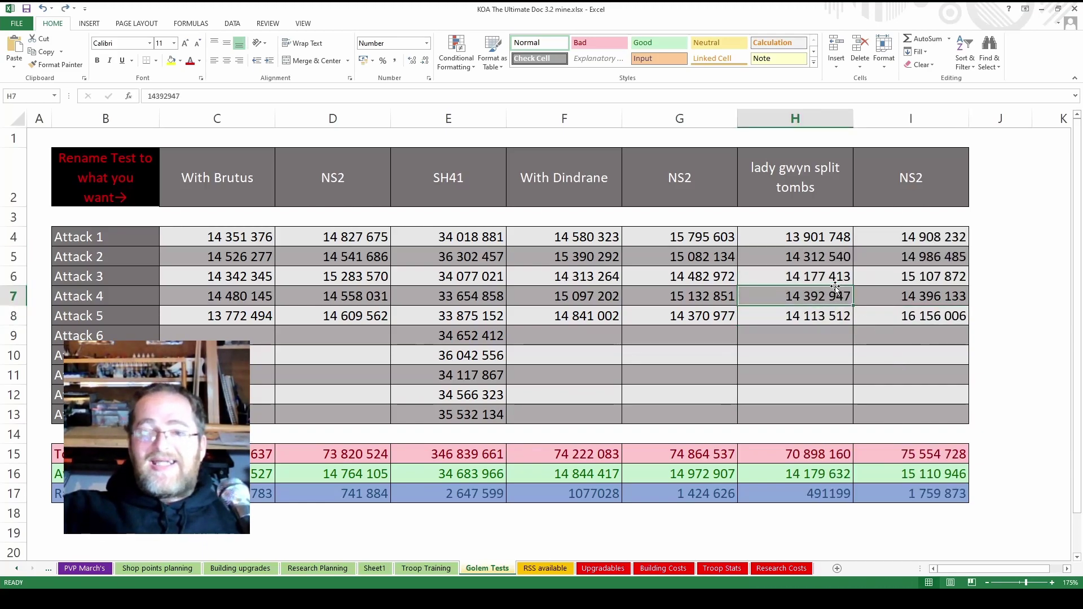
click(824, 318)
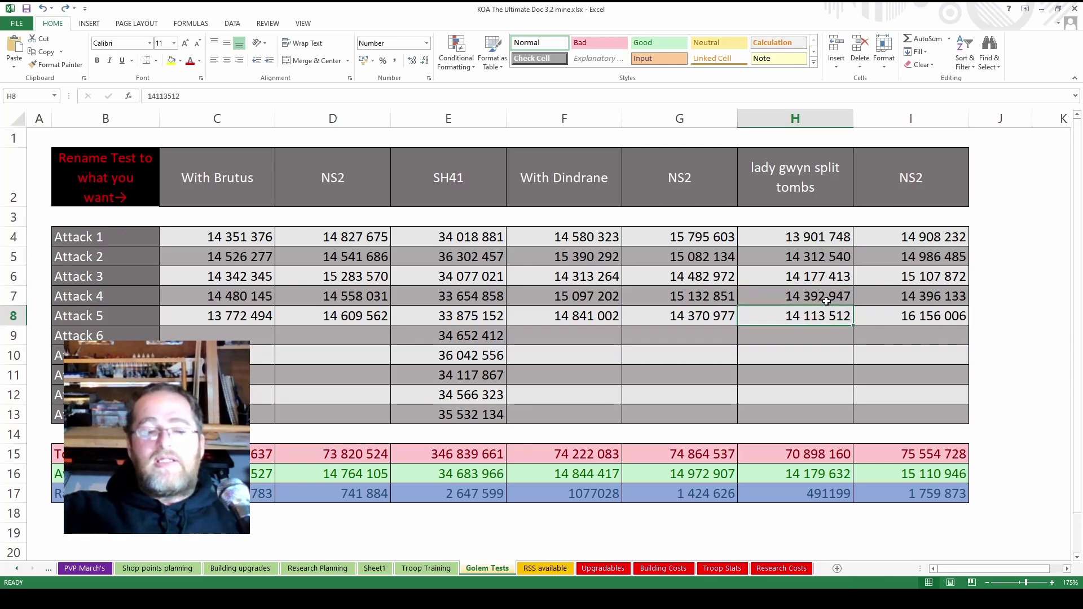
key(Delete)
drag(821, 238, 825, 273)
key(Delete)
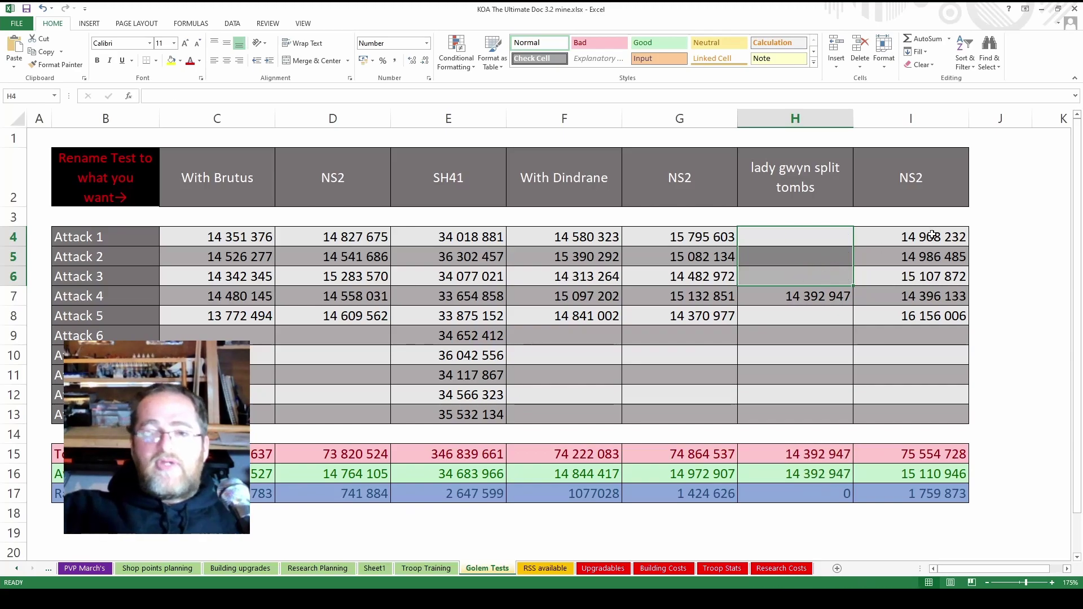
Step: Clear Attacks 1 to 4 (I4:I7) in the last NS2 column, and undo all the clearing in columns H and I
drag(931, 235, 931, 261)
key(Delete)
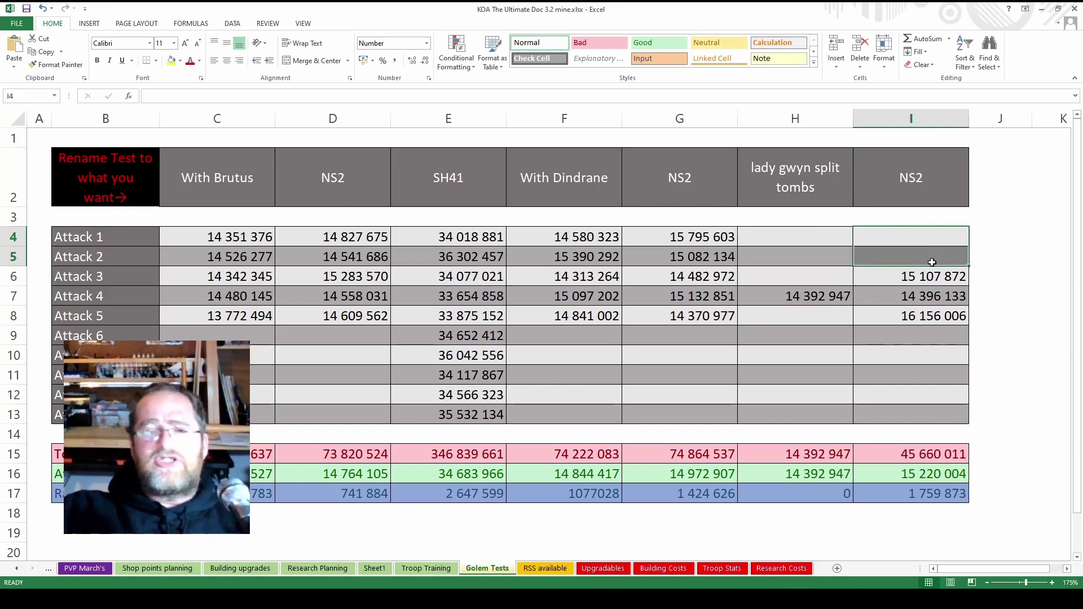
drag(930, 278, 931, 295)
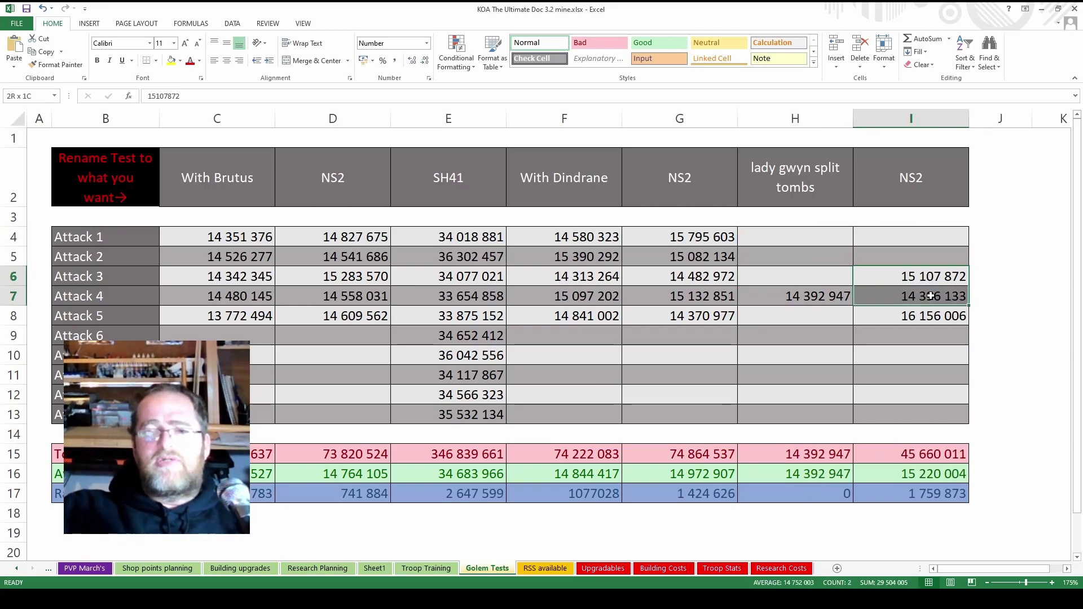
key(Delete)
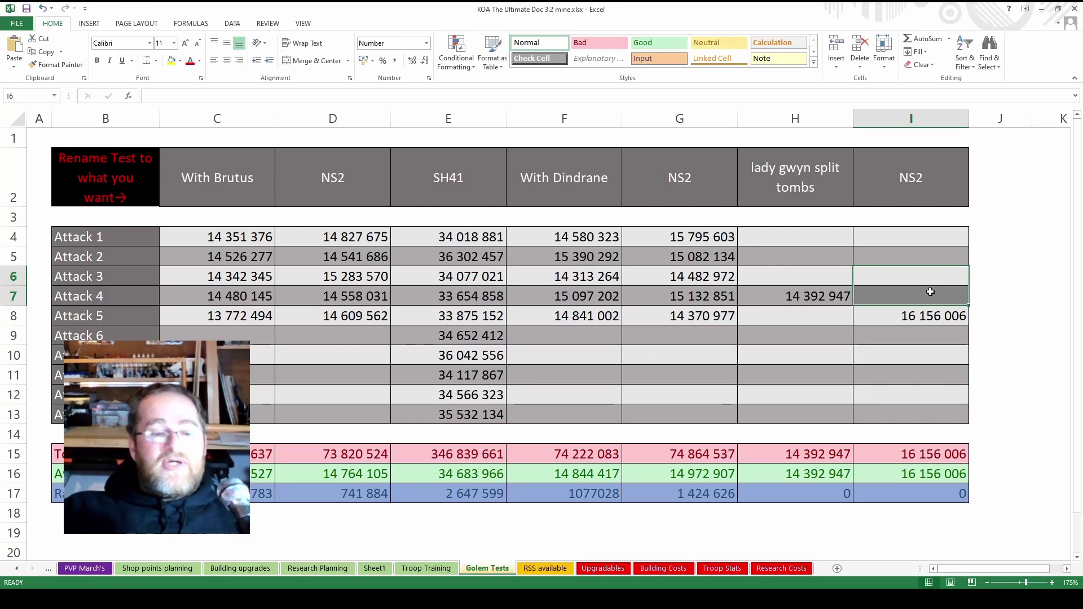
text(15107872 1439613314908232 14986485)
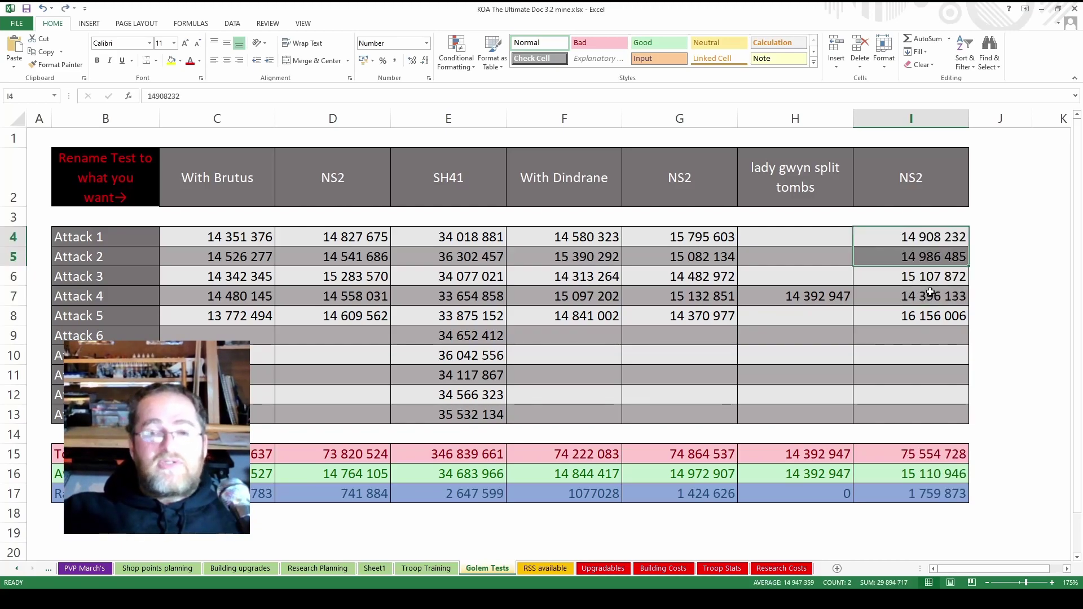
text(13901748 14312540 1417741314113512)
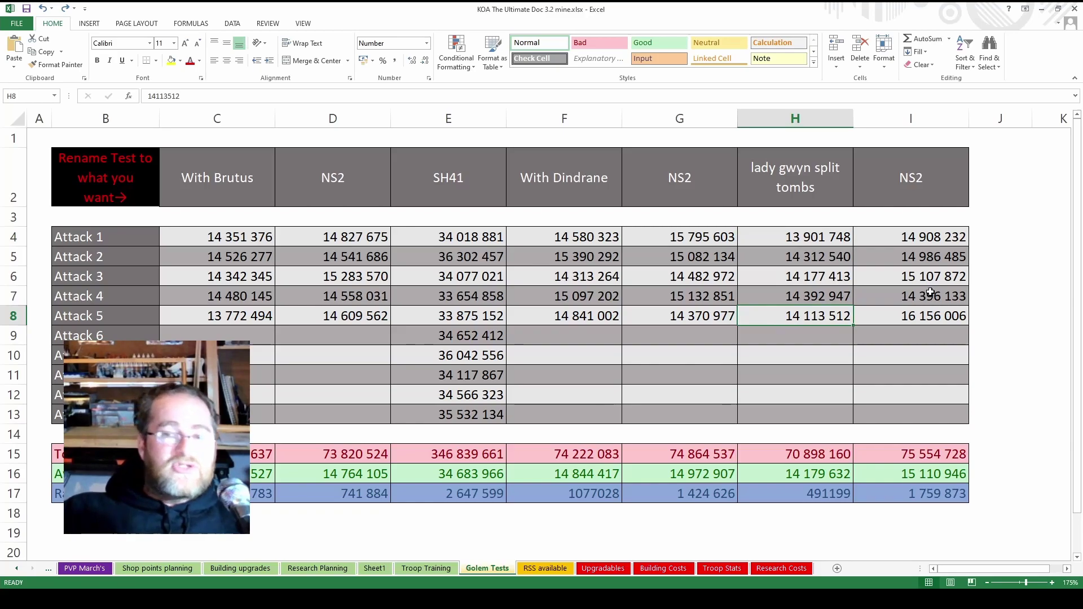